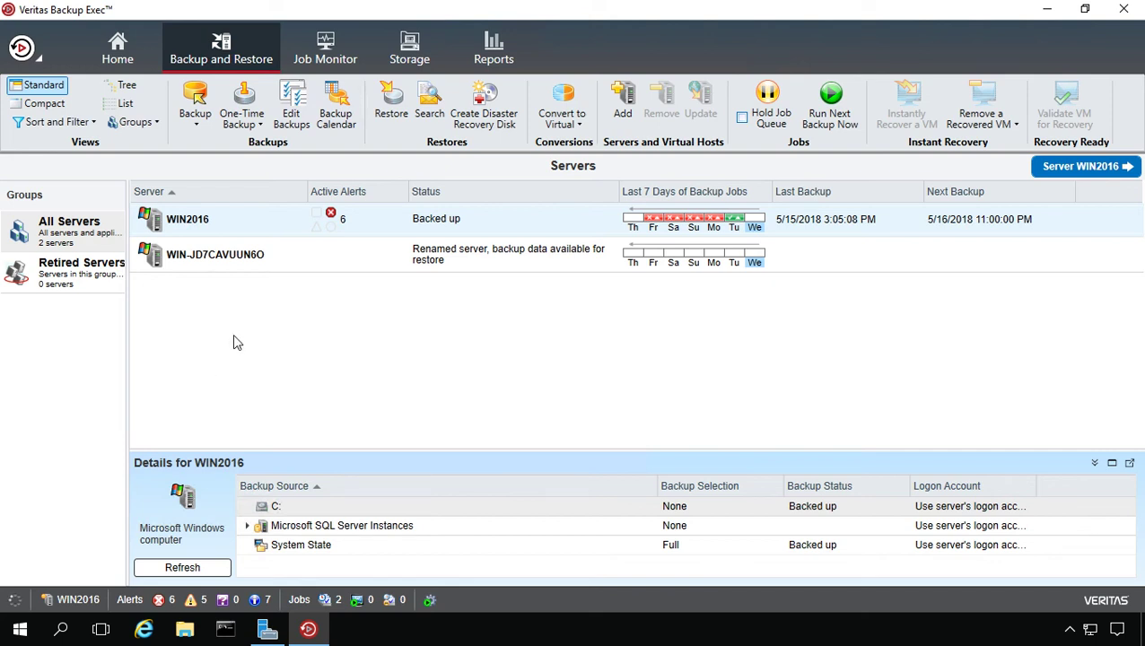
Start the Add a Server wizard and choose Microsoft Windows computers and servers as the server type.
click(625, 106)
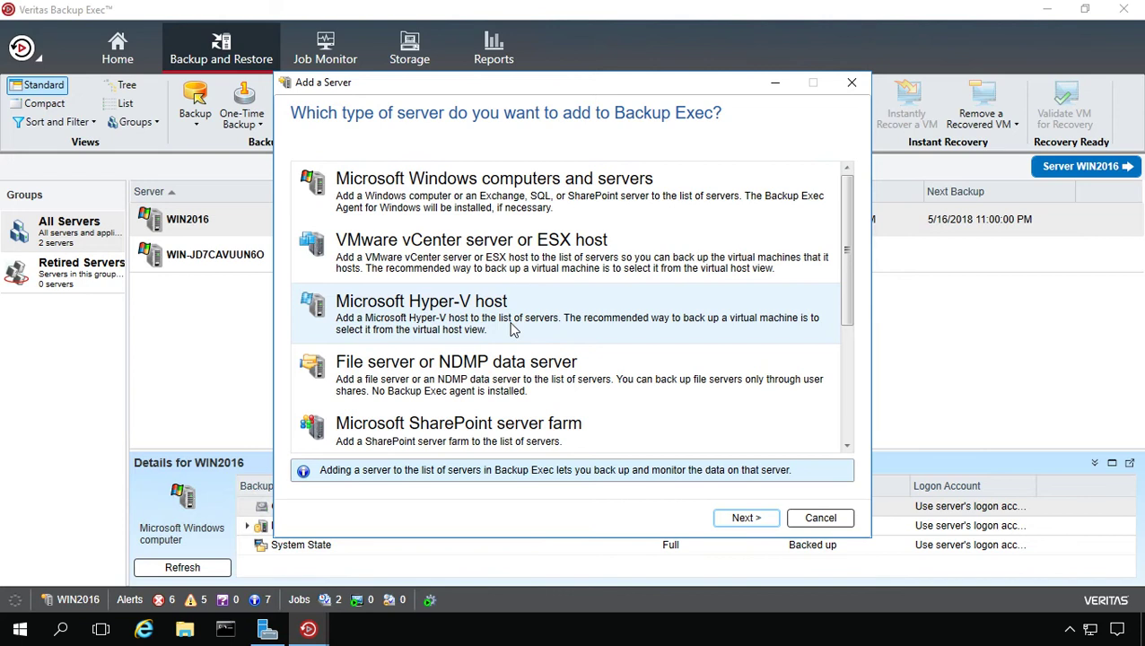
scroll(524, 381, down, 2)
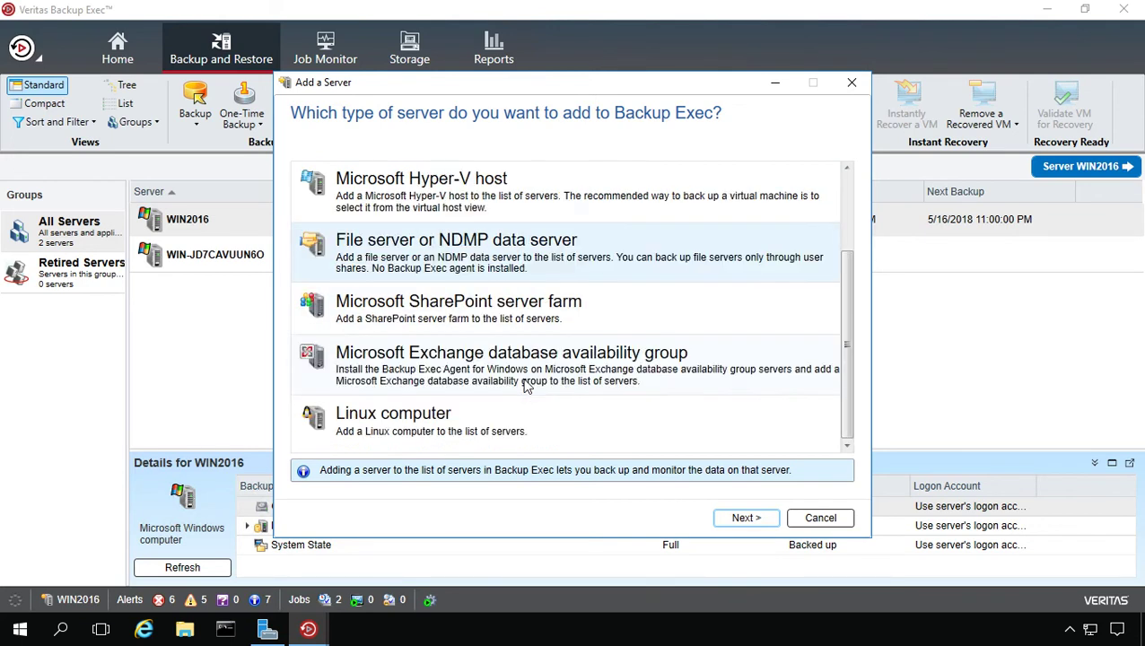
scroll(527, 384, up, 2)
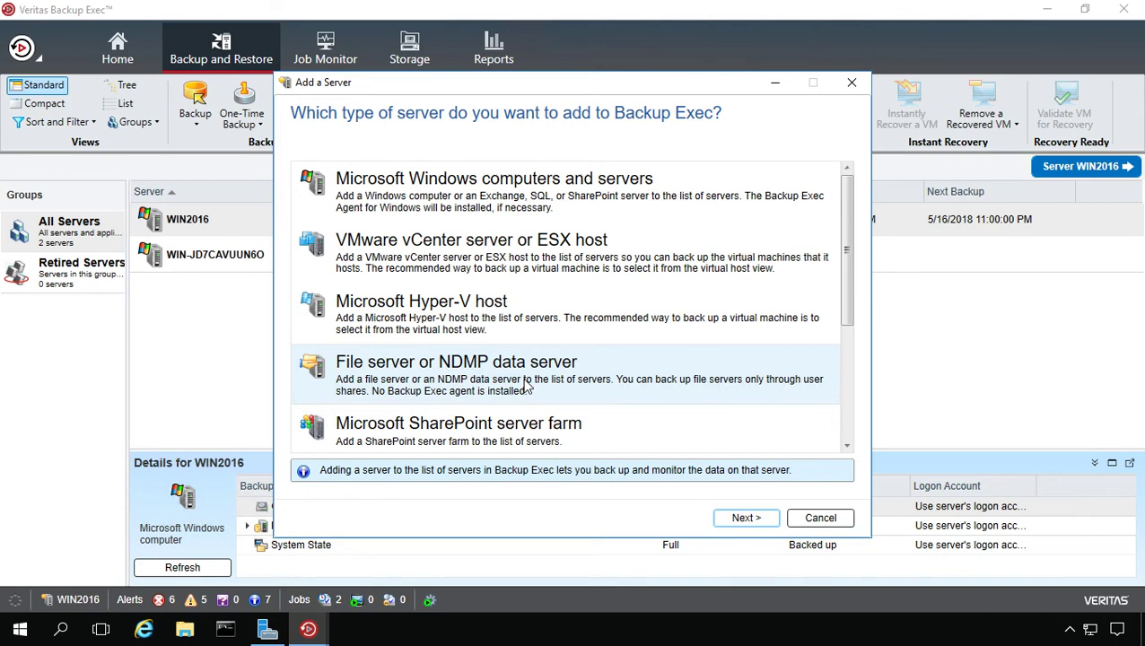
scroll(527, 385, down, 2)
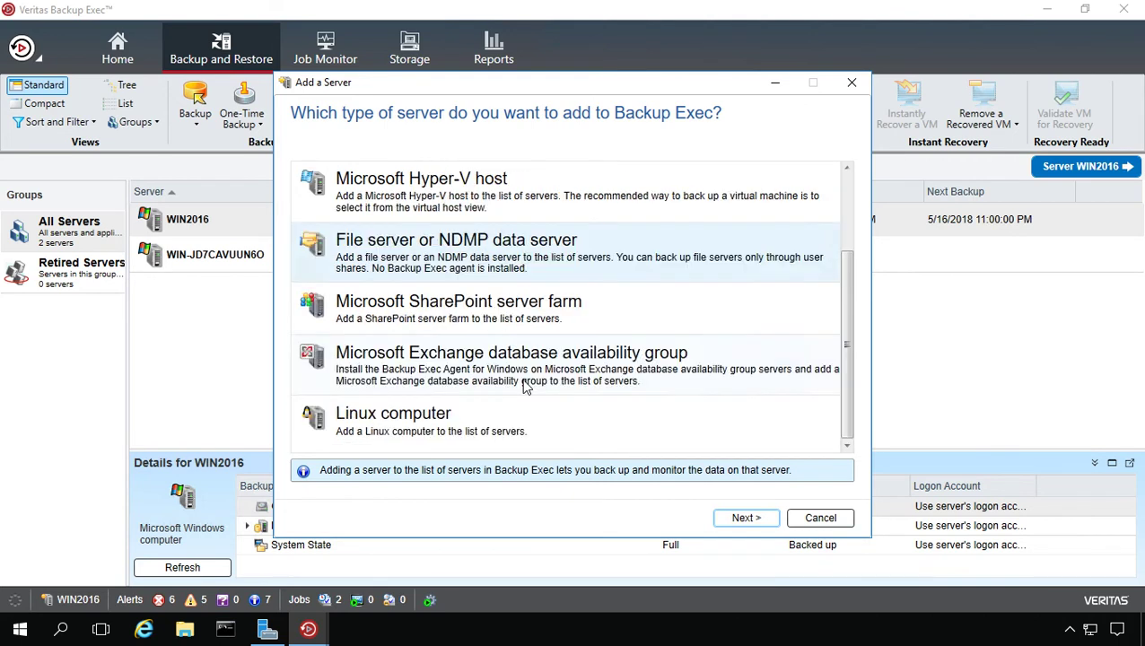
click(520, 429)
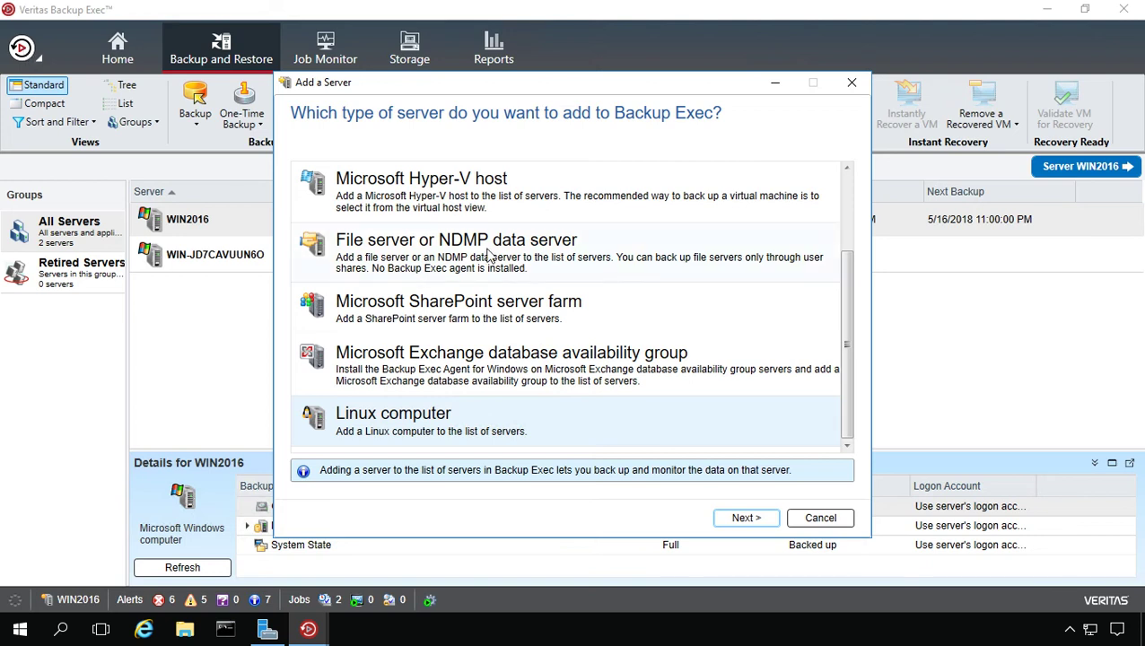
scroll(502, 255, up, 2)
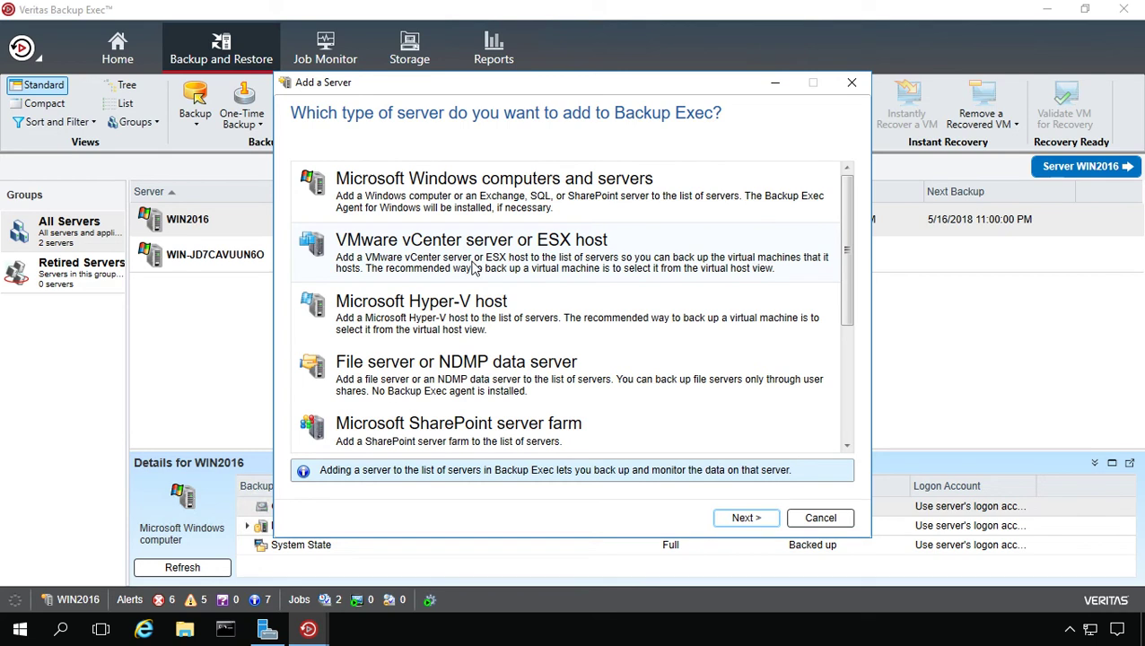
click(403, 192)
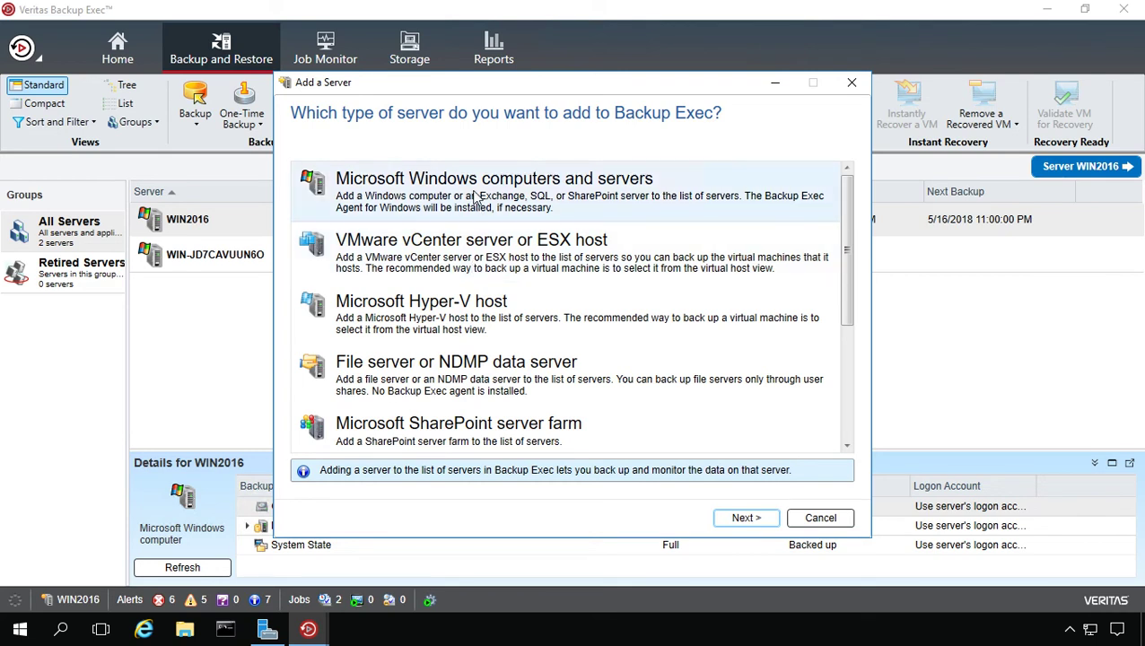
Allow Backup Exec to establish a trust with the servers and continue to server selection.
click(745, 519)
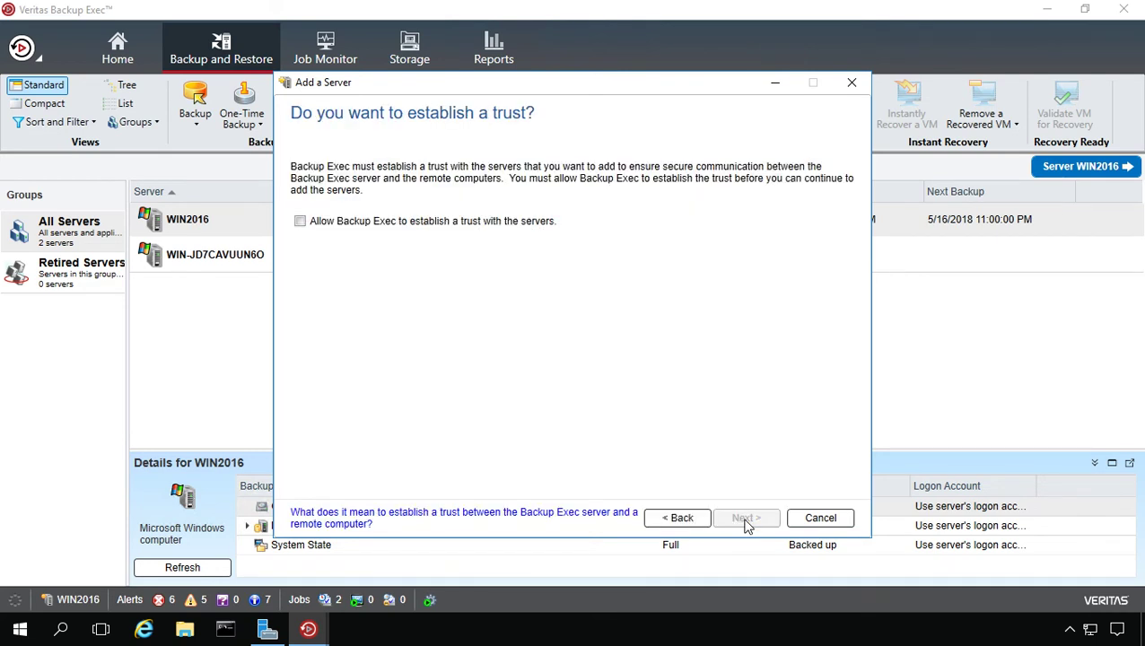
click(300, 221)
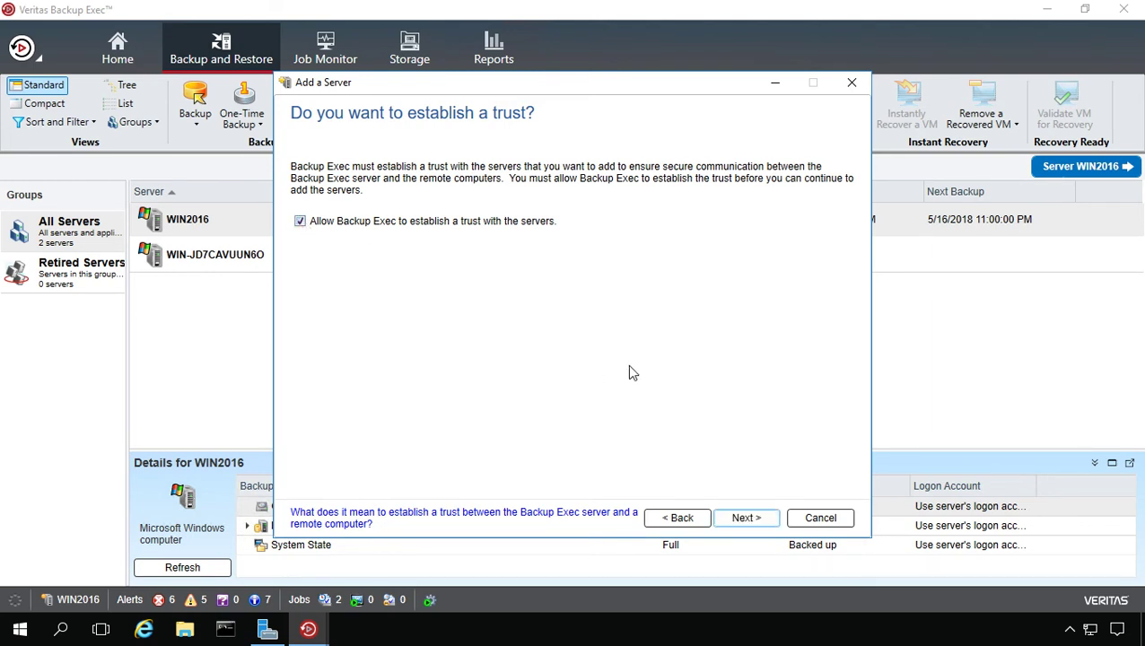
click(744, 520)
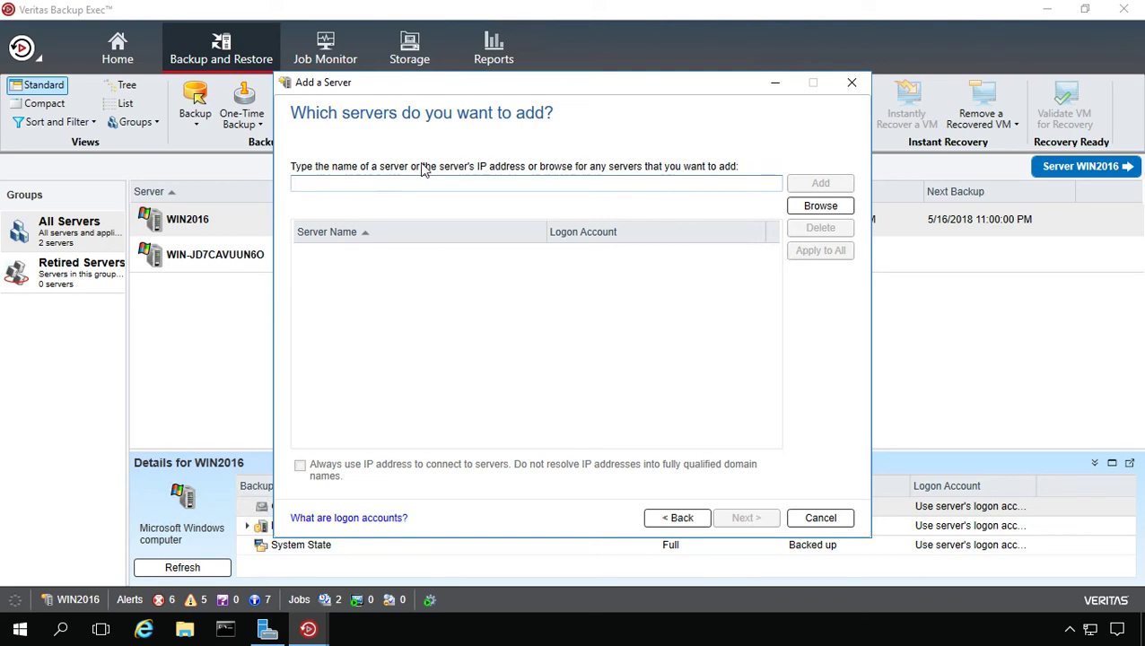
Add server2019 to the servers list and bring up its logon account choices.
text(server)
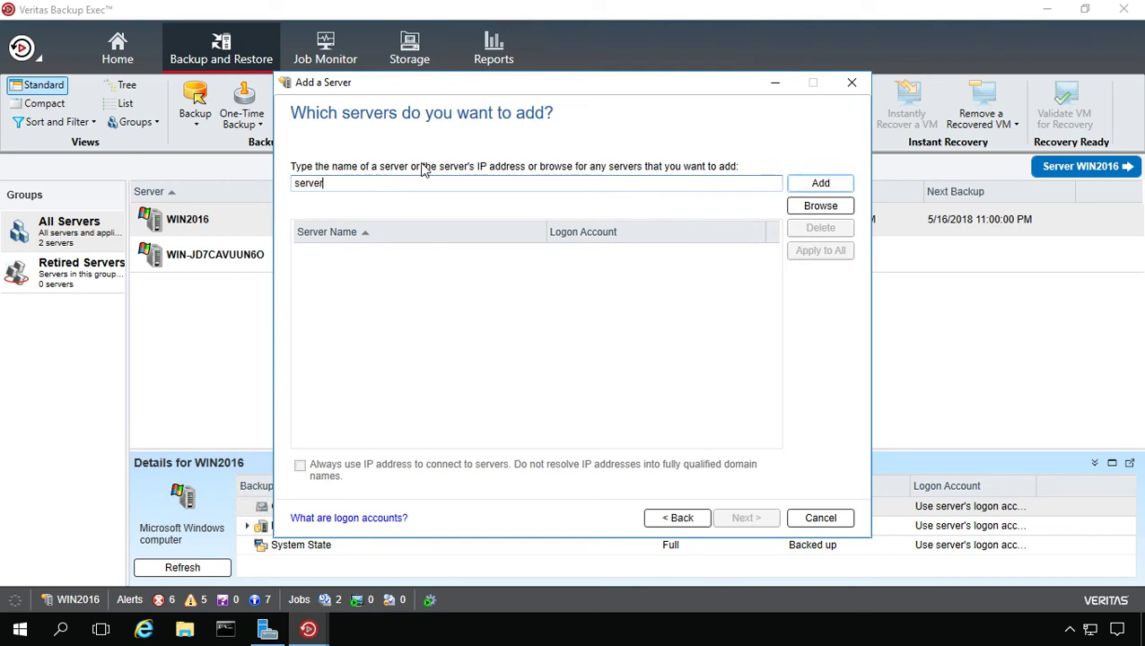
text(2019)
click(796, 184)
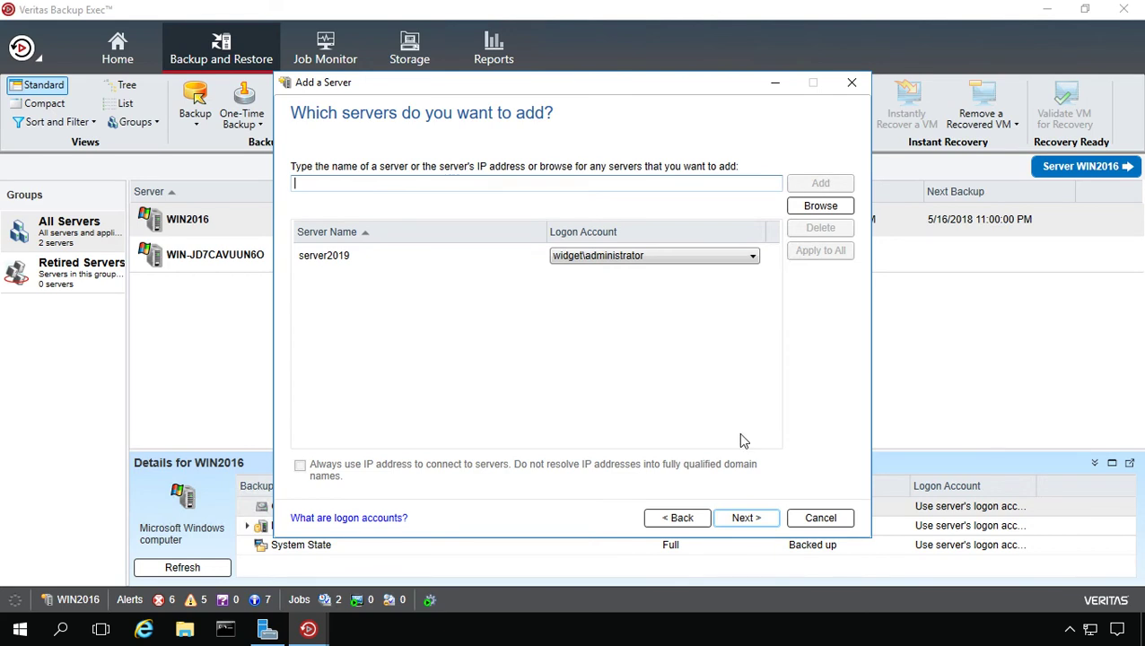
click(709, 257)
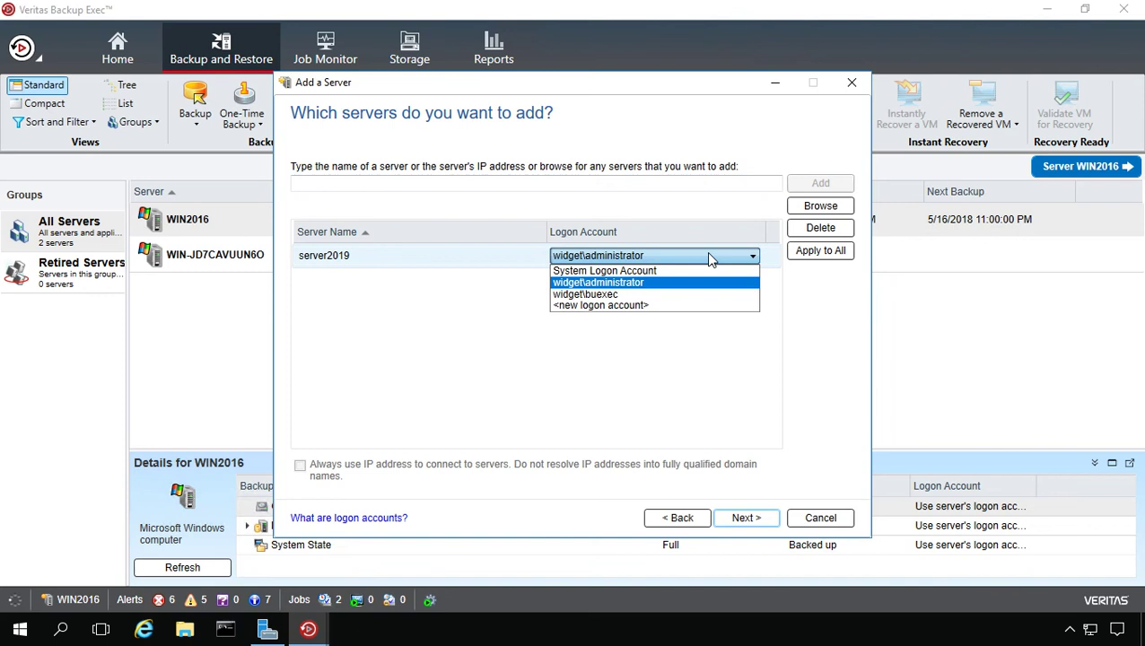
Create a new domain administrator logon account for server2019, entering and confirming its password.
click(700, 307)
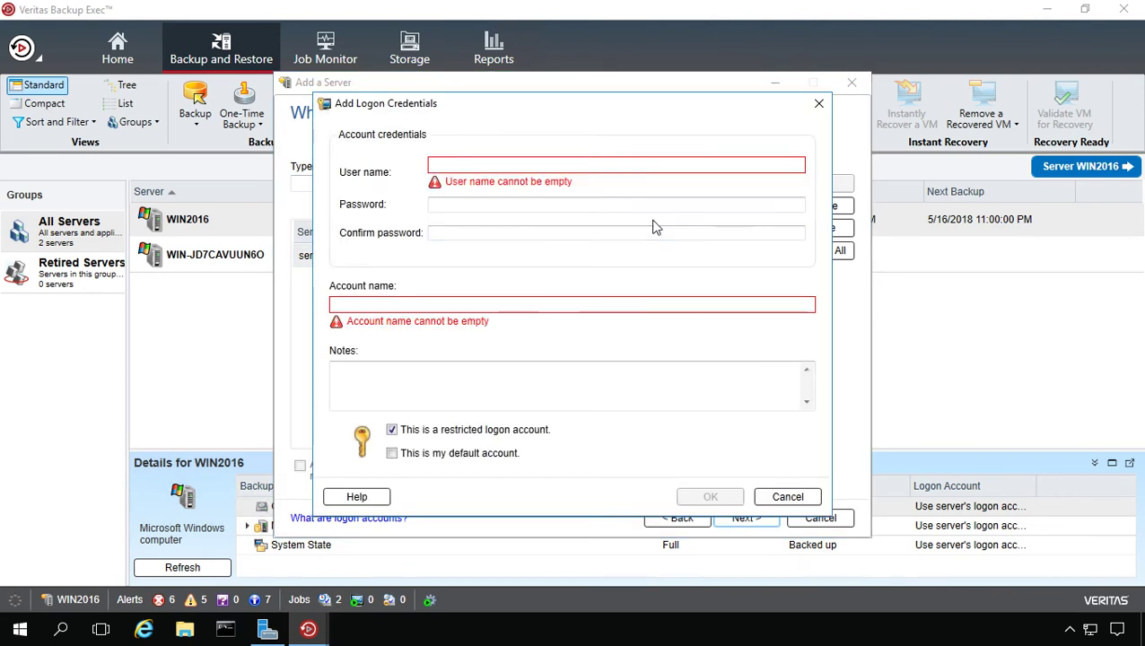
text(test)
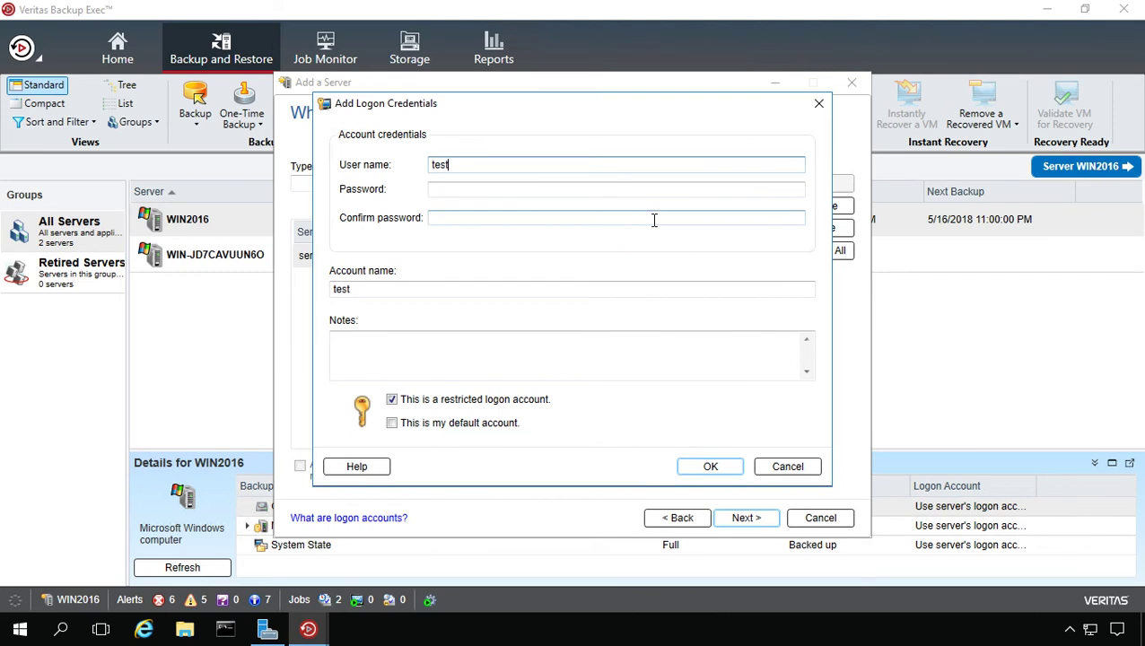
text(\administrator)
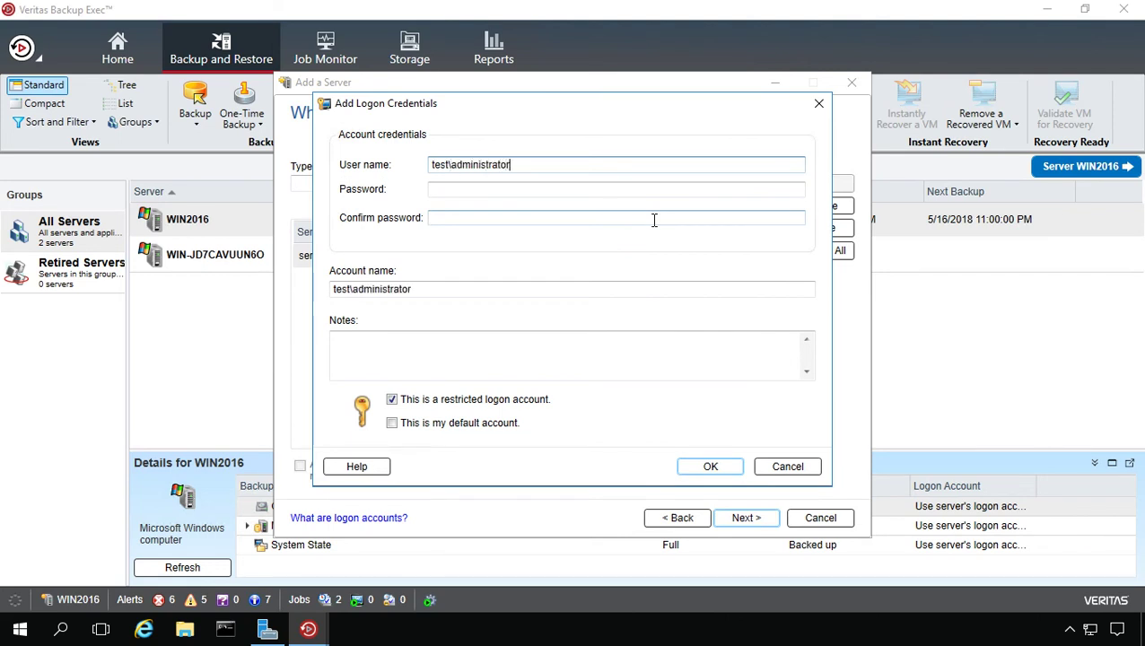
key(Tab)
text(P@ssw0rd)
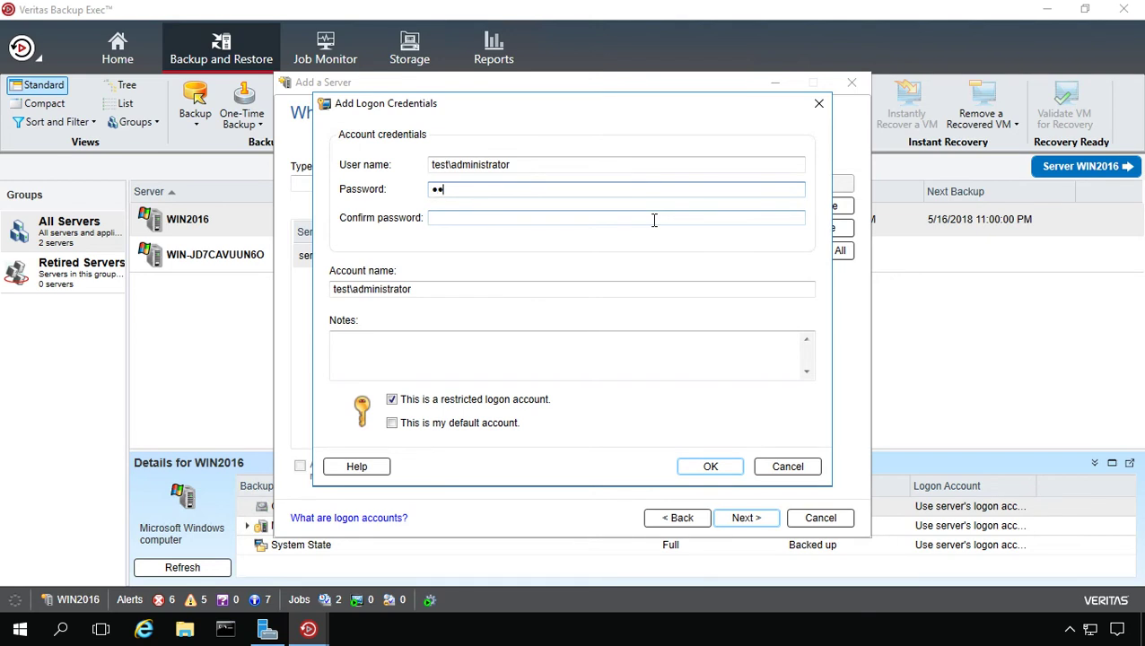
key(Tab)
text(P@ssw0rd)
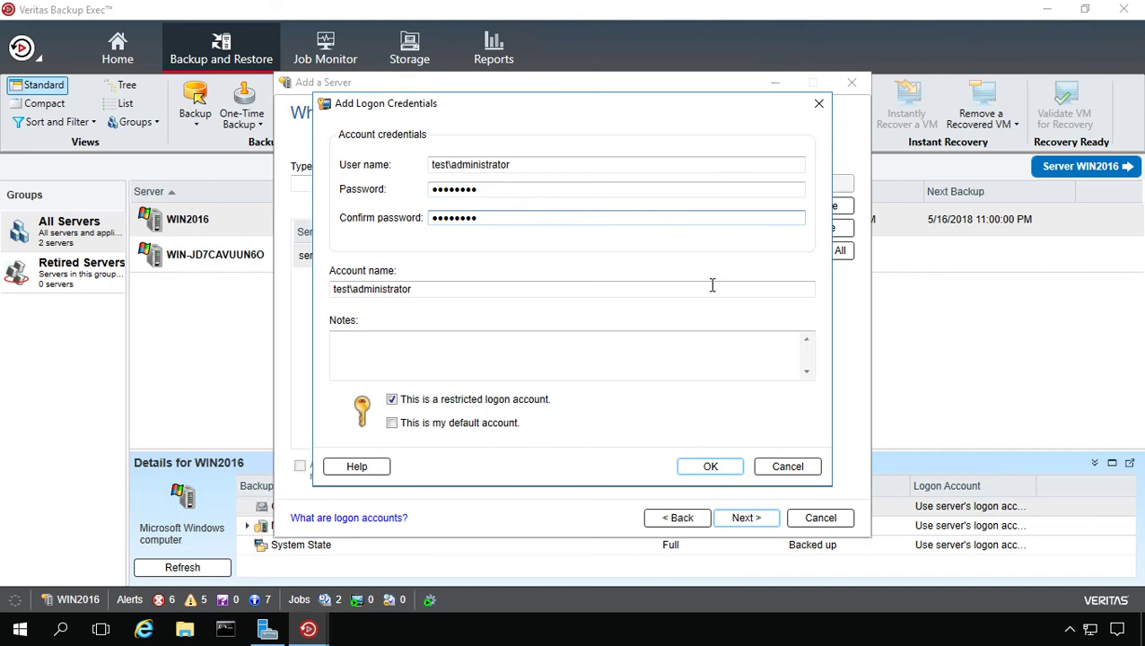
click(720, 471)
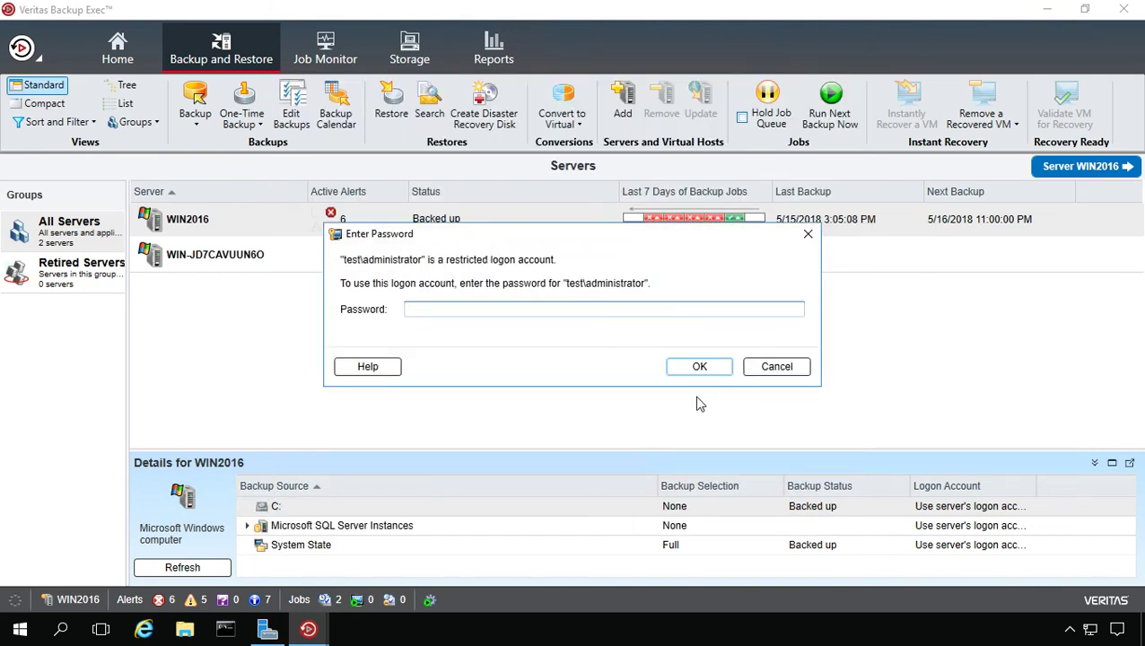
text(*********)
key(Return)
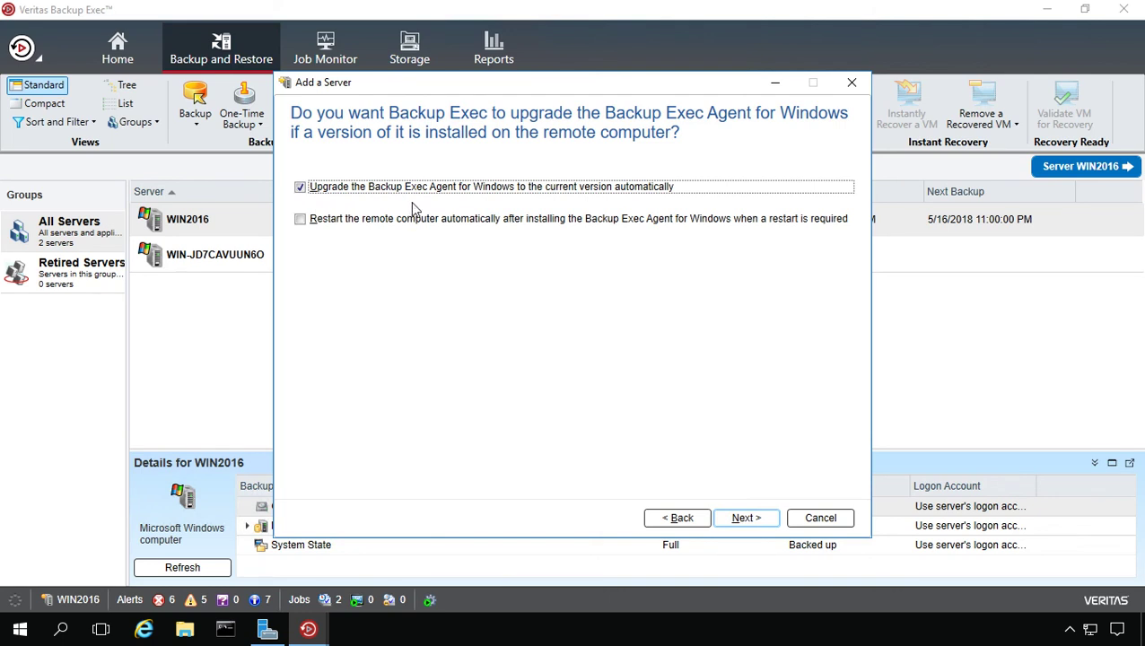
Turn off automatic agent upgrade and enable automatic restart of server2019 after agent install.
click(300, 188)
click(300, 220)
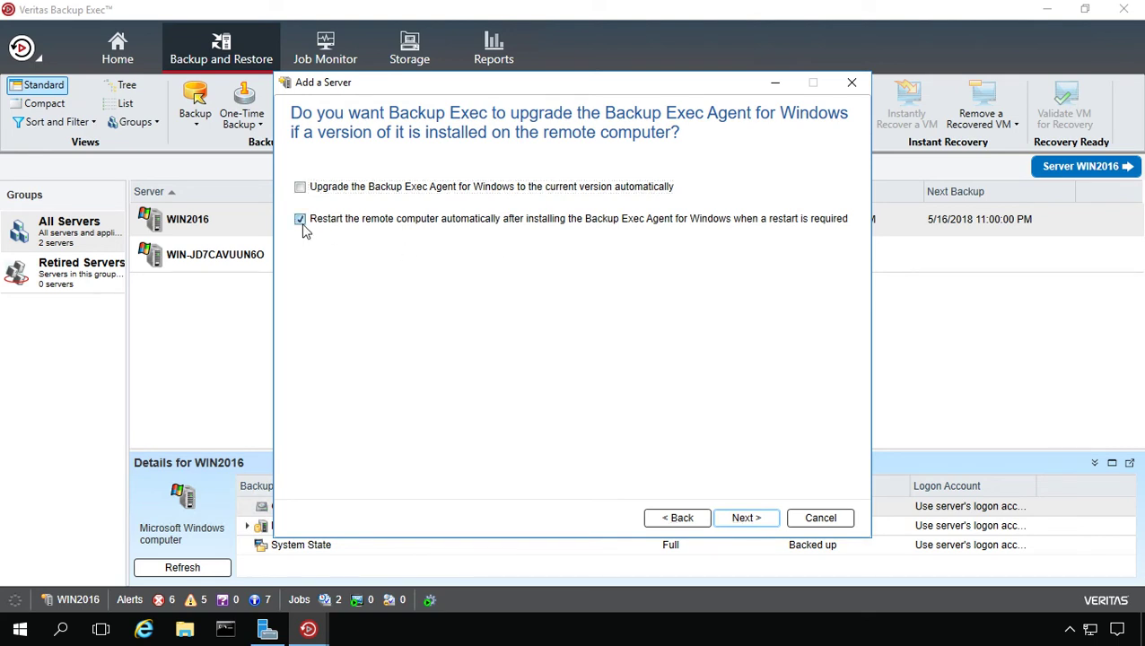
click(744, 519)
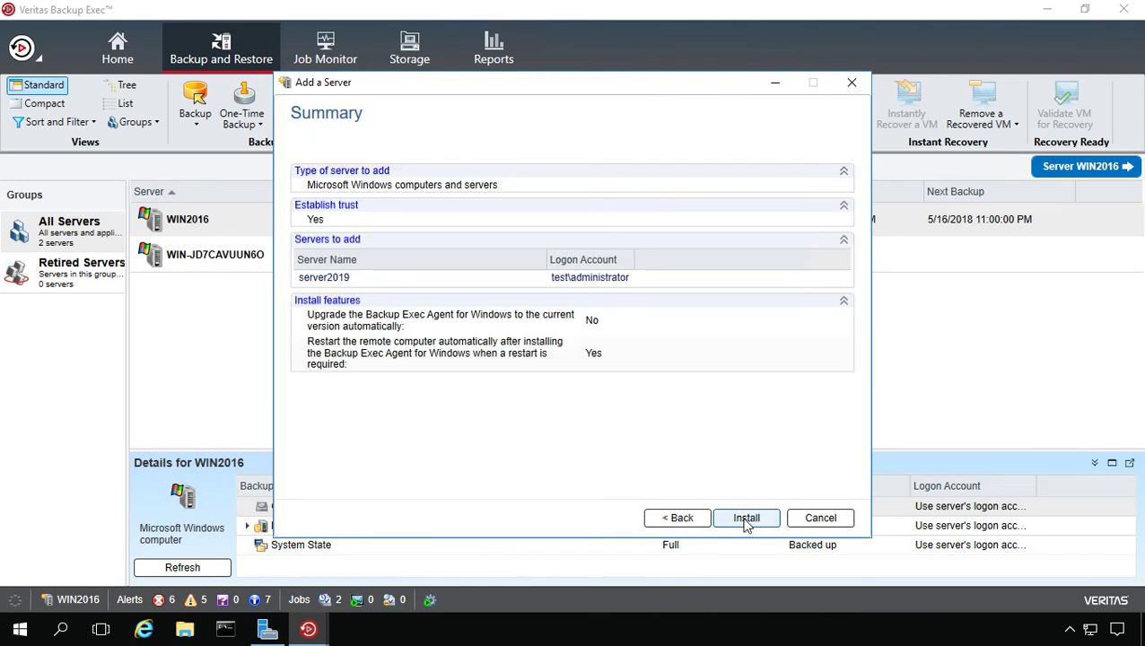
Install the Agent for Windows on server2019 and close the wizard once it succeeds.
click(746, 519)
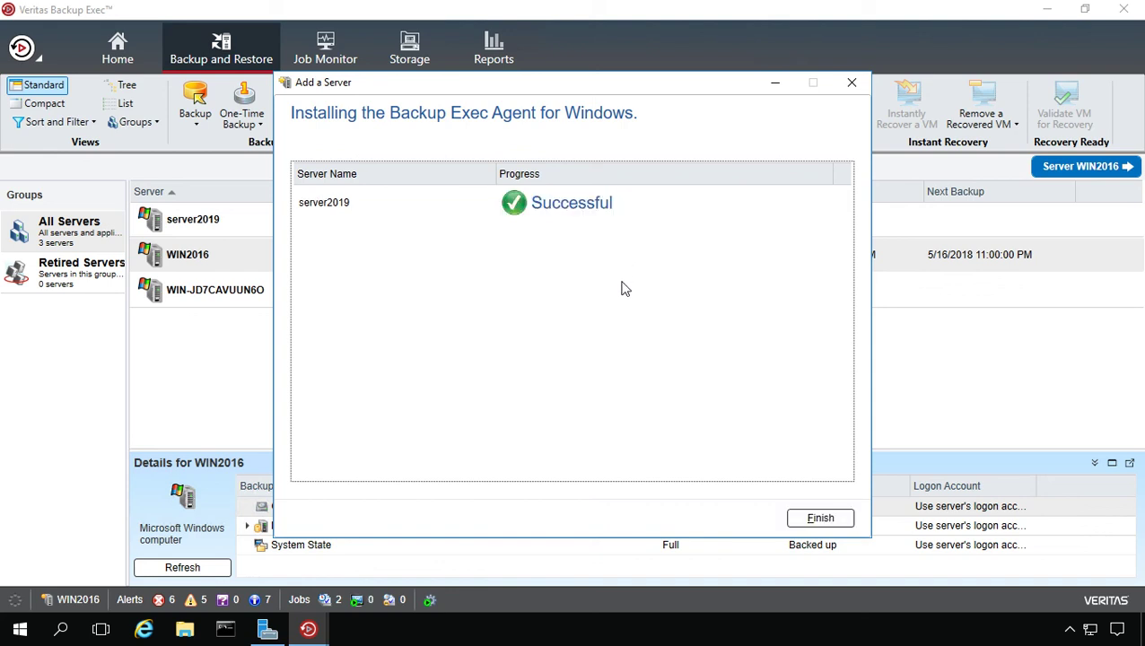
click(820, 519)
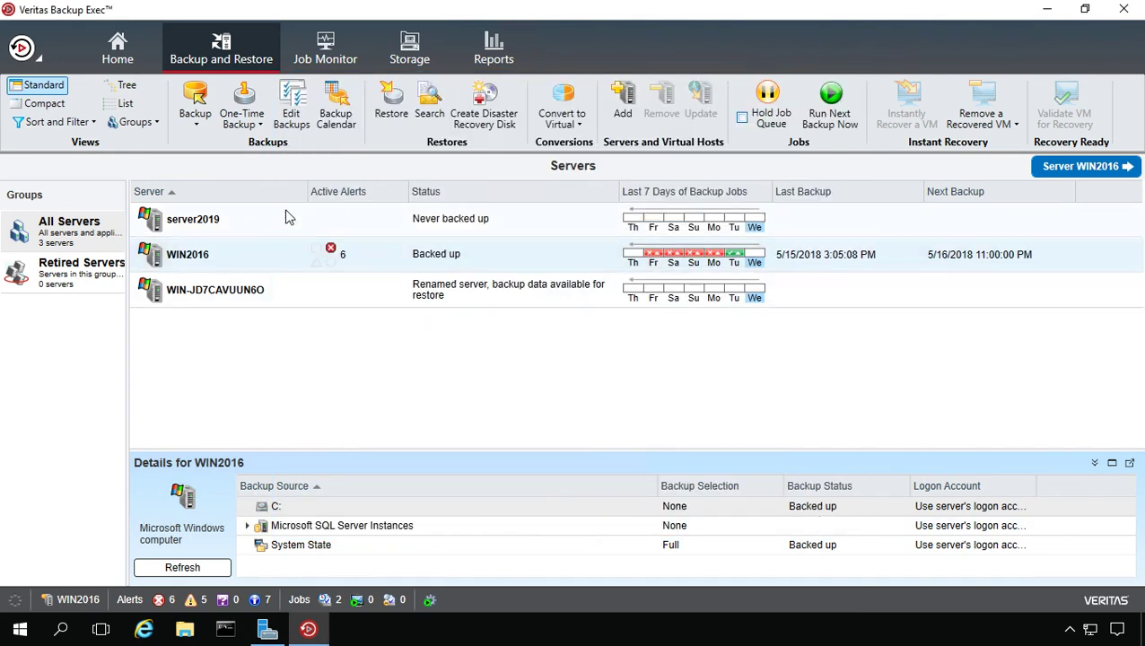
Create a Back Up to Disk definition for server2019 from its right-click Backup menu.
click(285, 218)
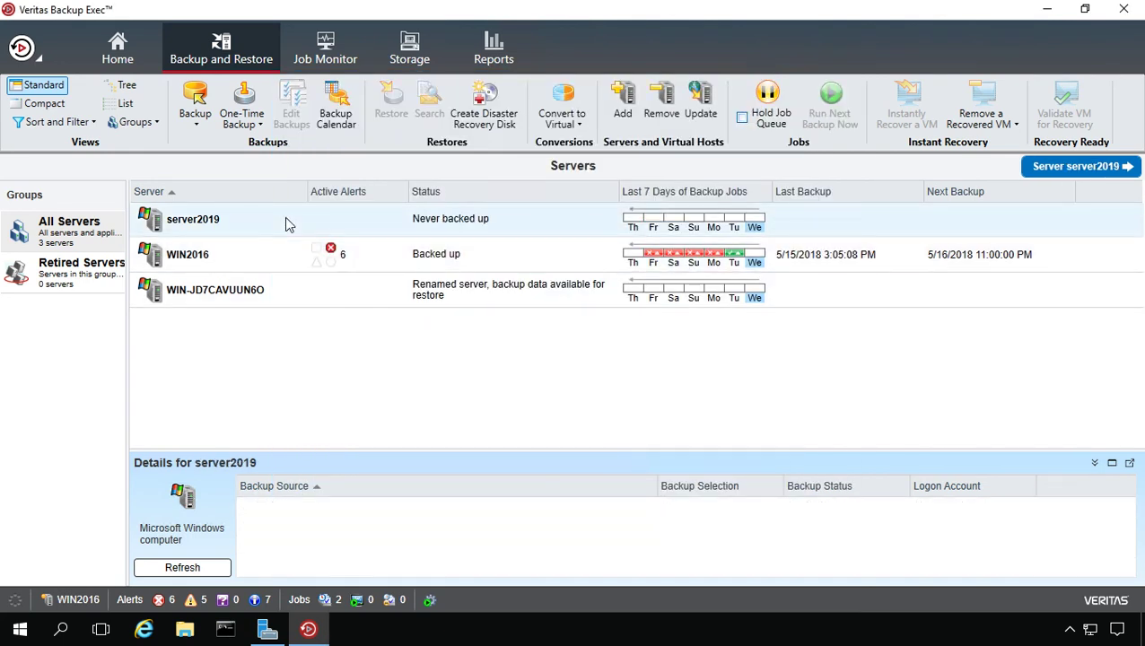
right_click(285, 216)
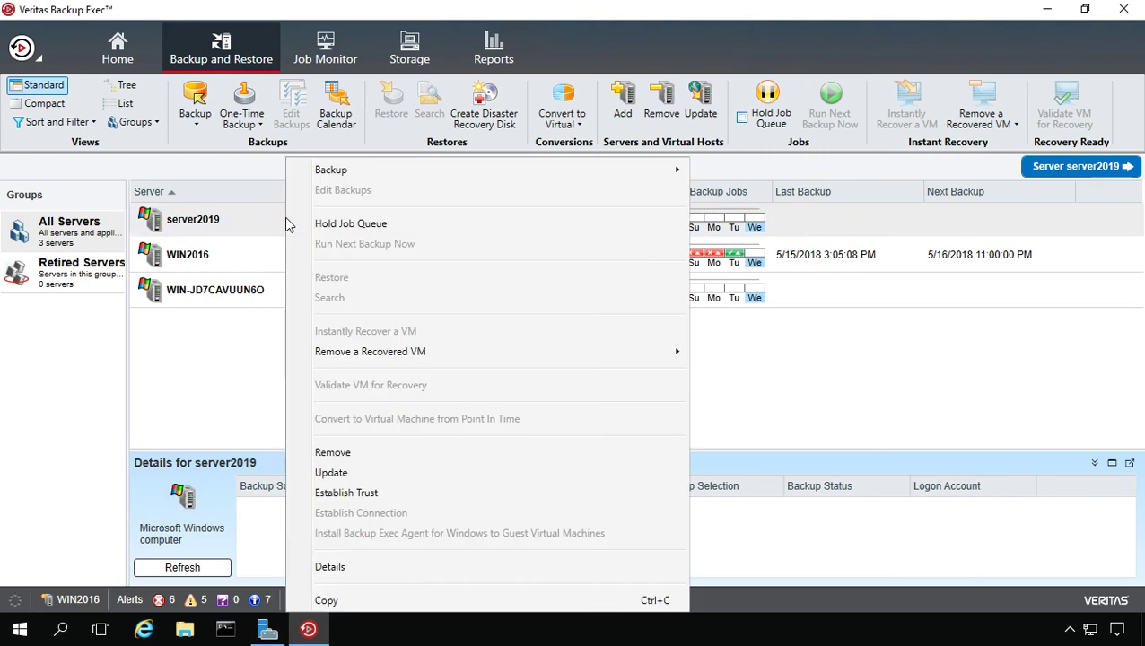
mouse_move(401, 177)
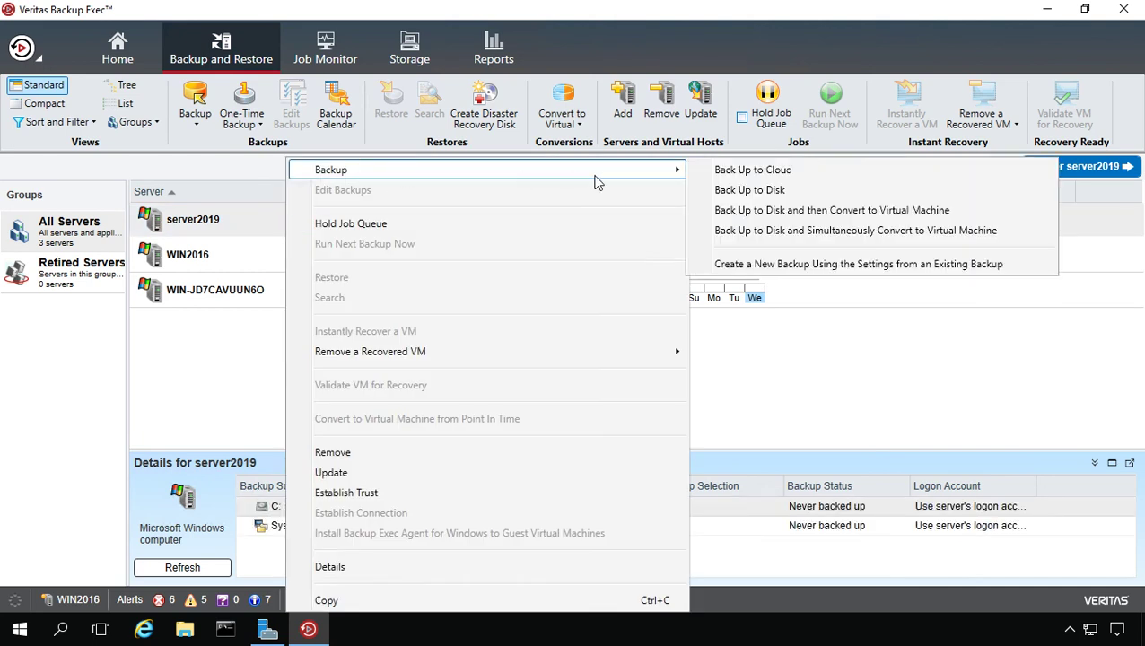
click(740, 189)
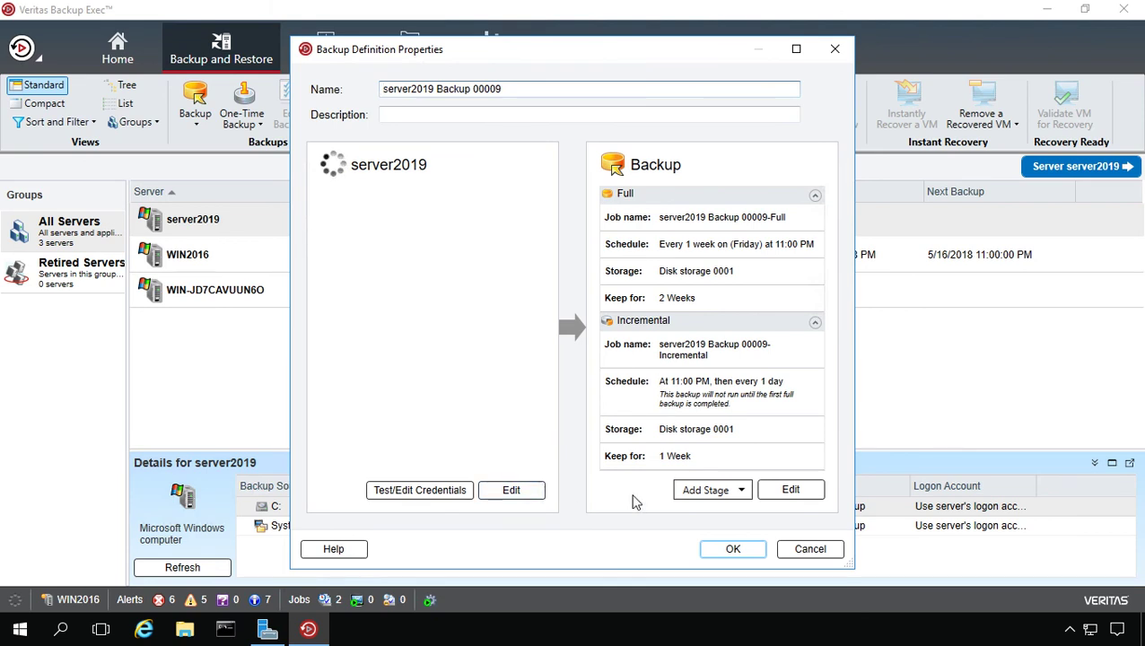
Check the stage schedule, keep all of drive C: selected, and save the server2019 backup job.
click(797, 494)
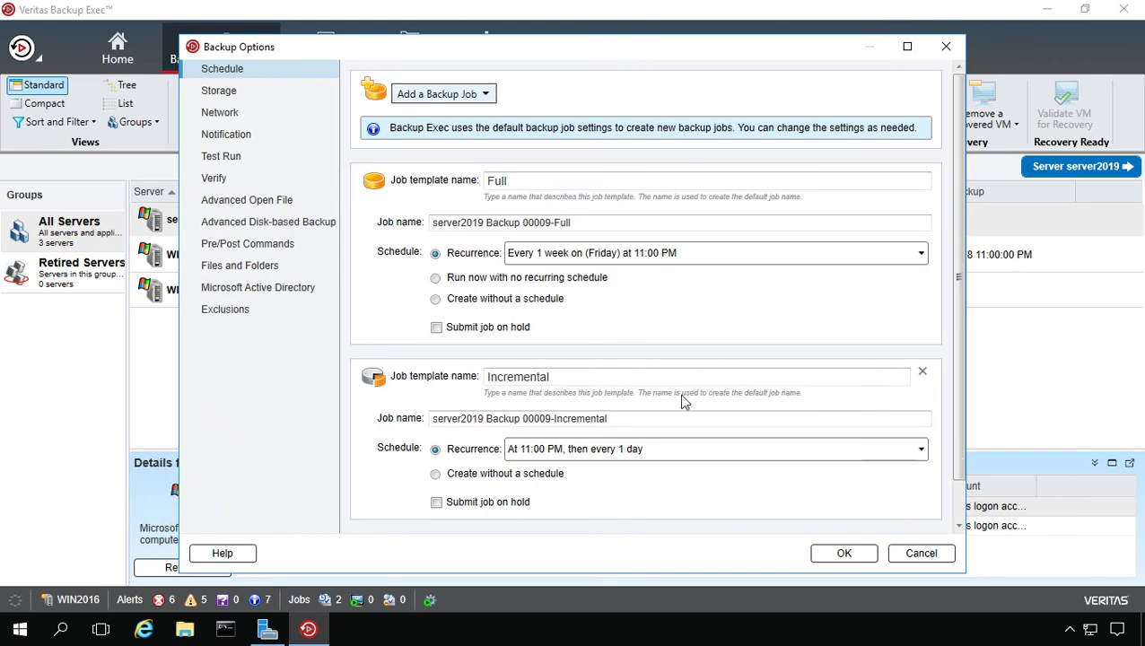
click(913, 556)
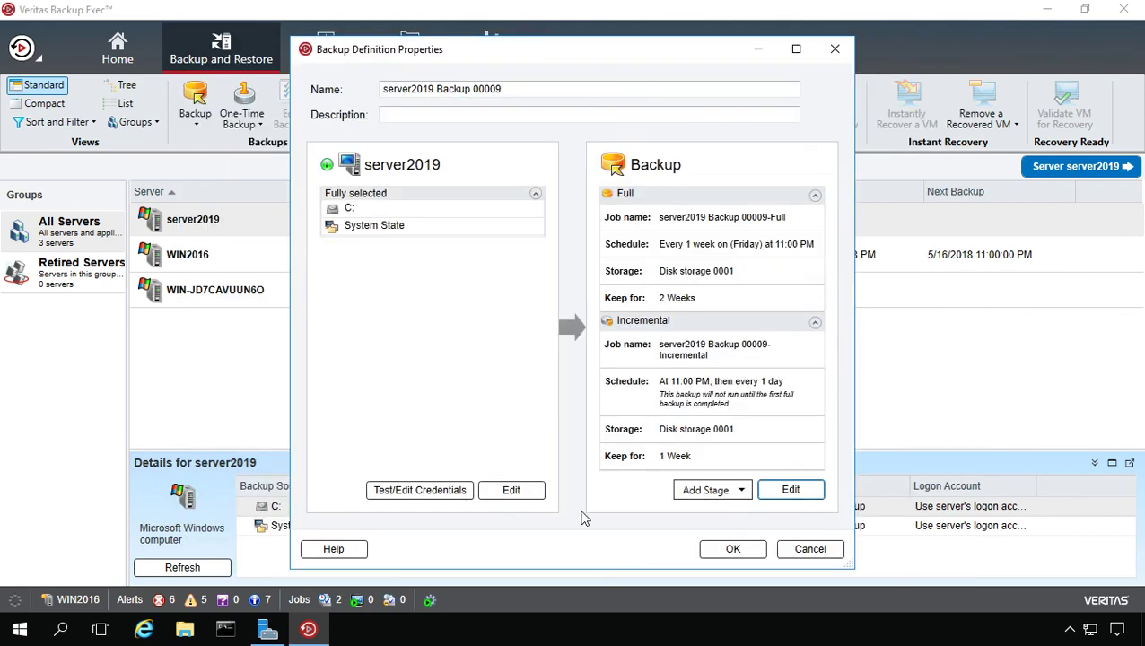
click(510, 490)
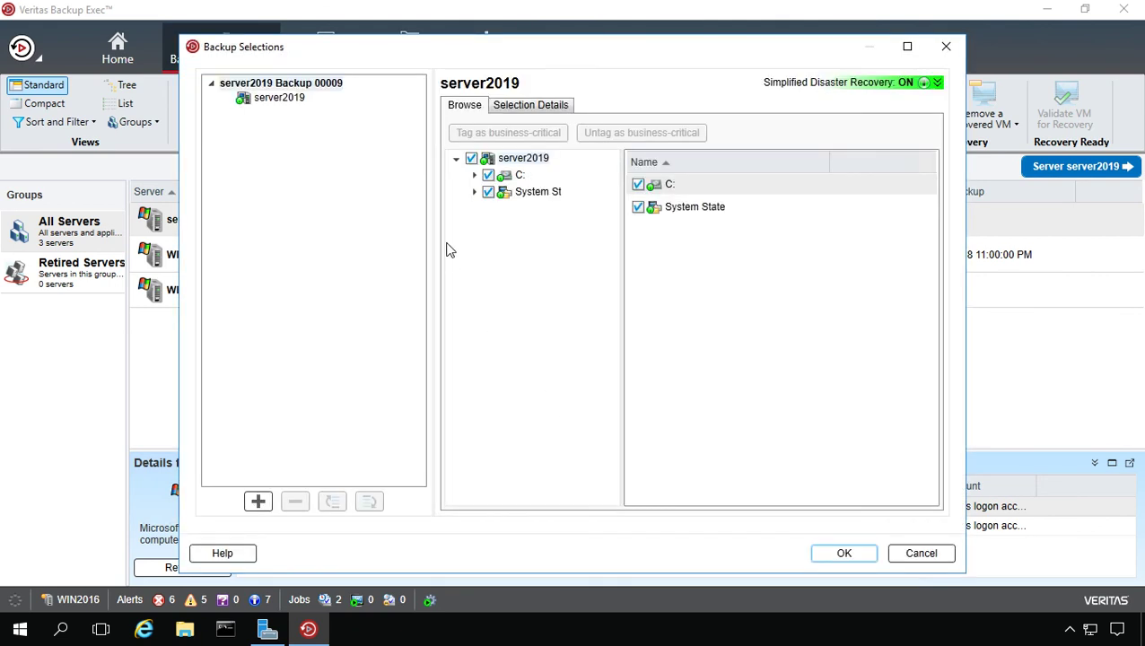
click(474, 175)
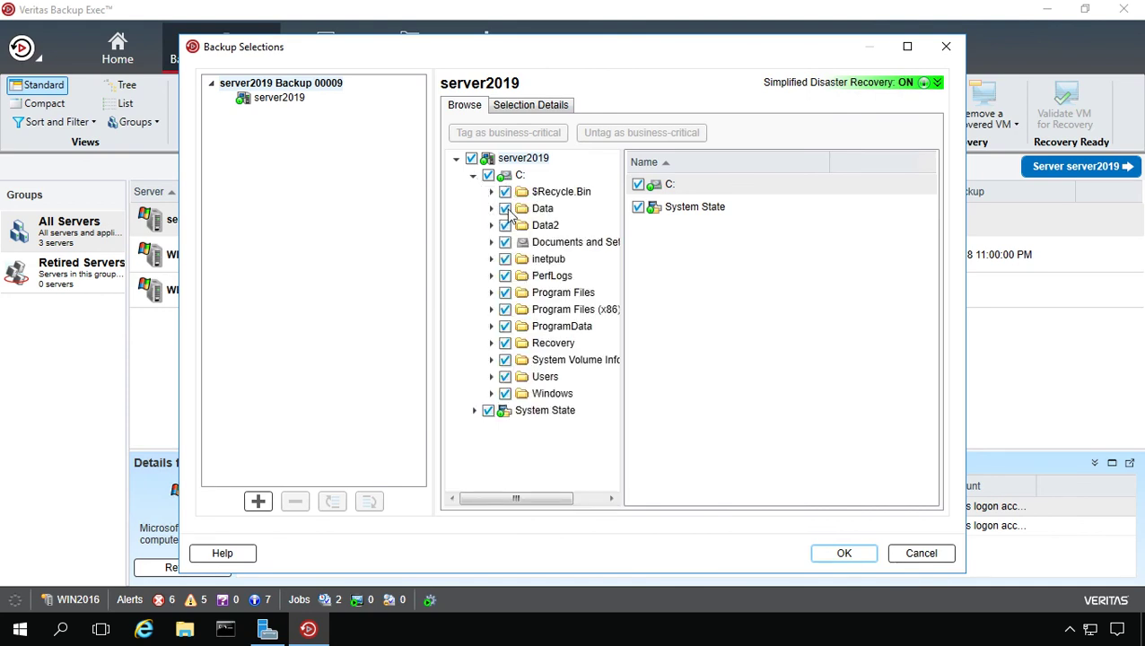
click(505, 208)
click(506, 210)
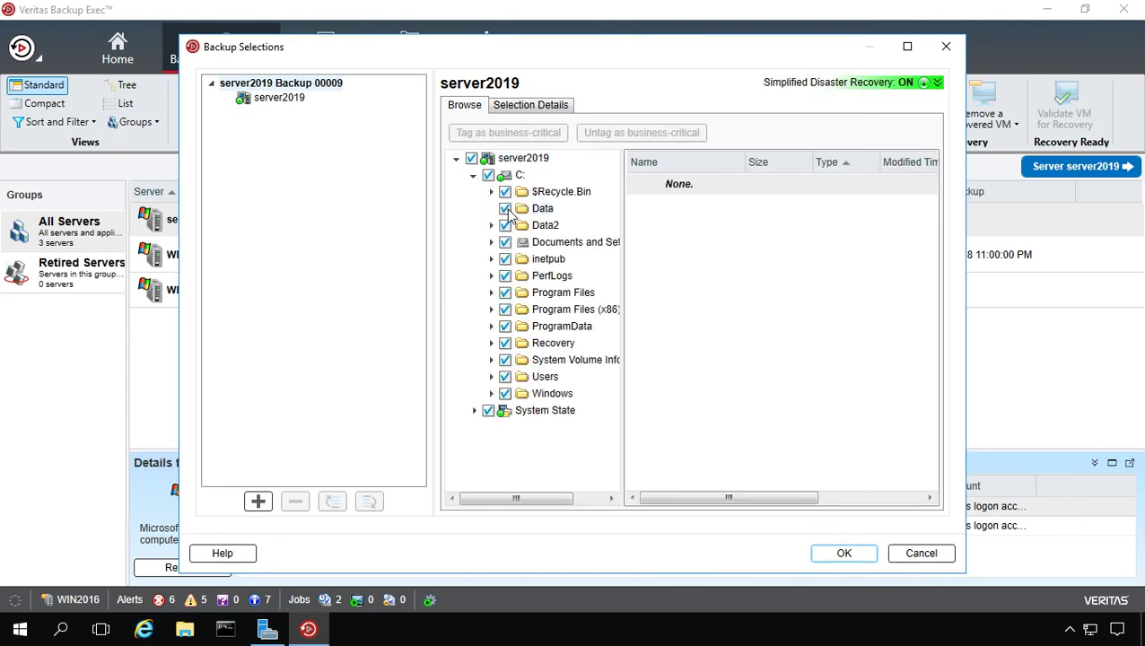
click(505, 209)
click(505, 209)
click(843, 556)
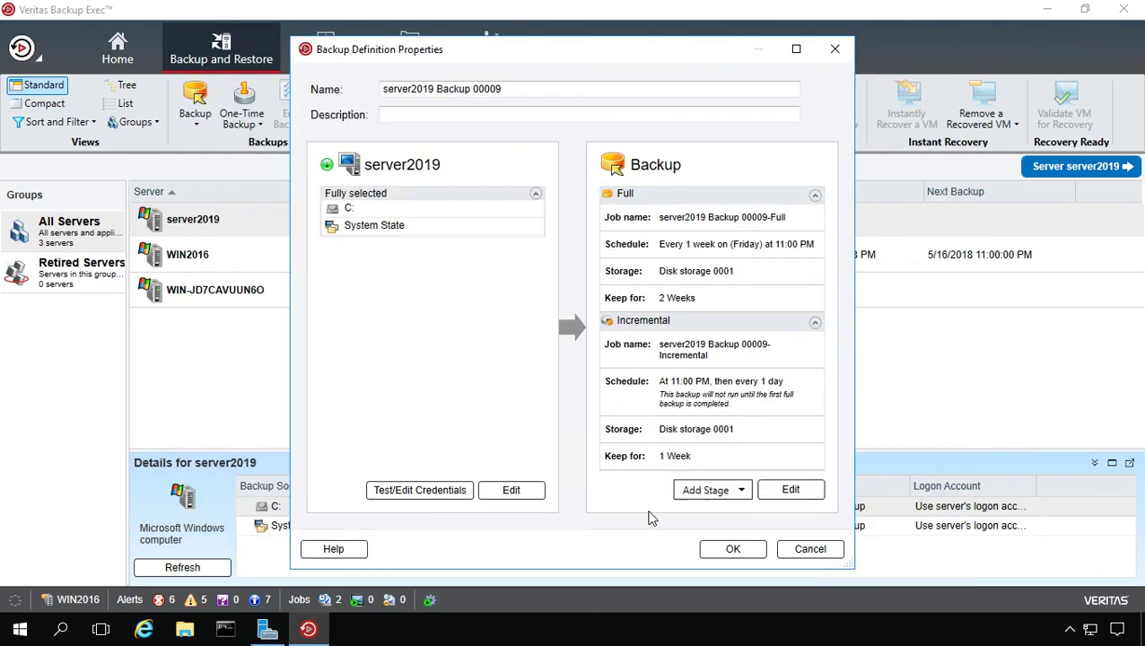
click(740, 550)
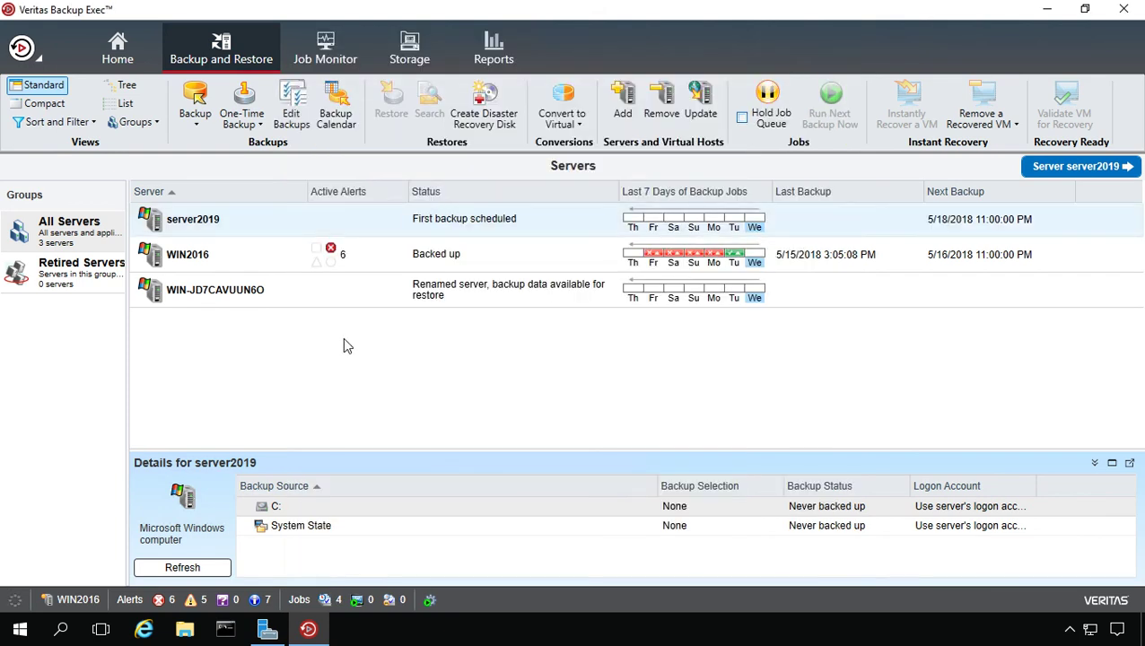
double_click(410, 219)
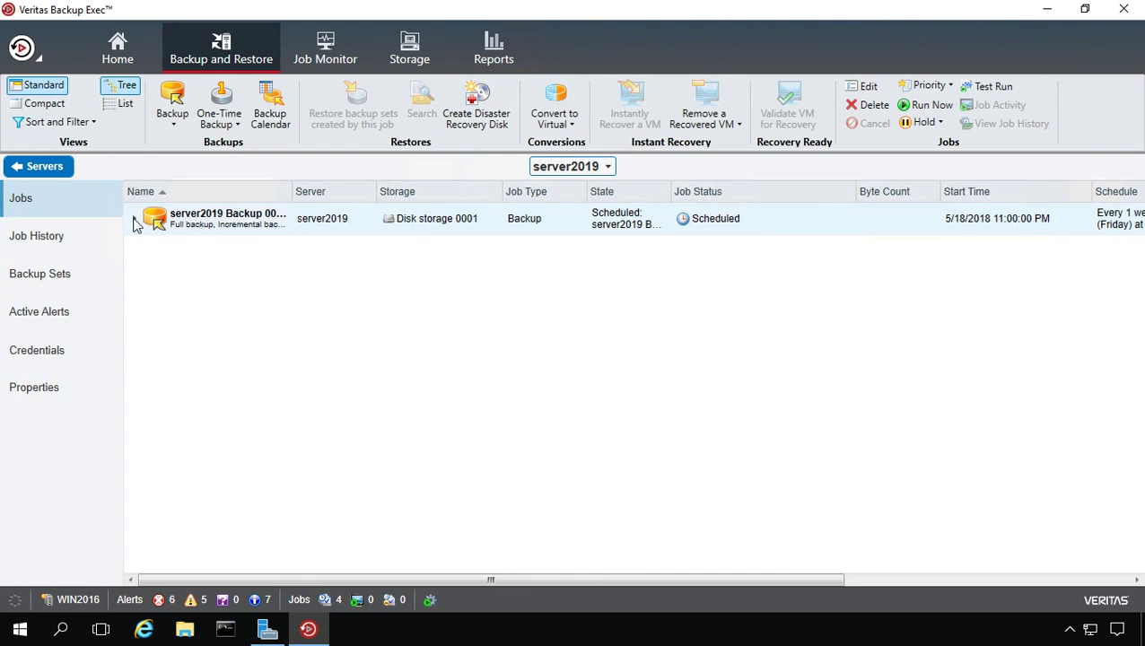
click(133, 219)
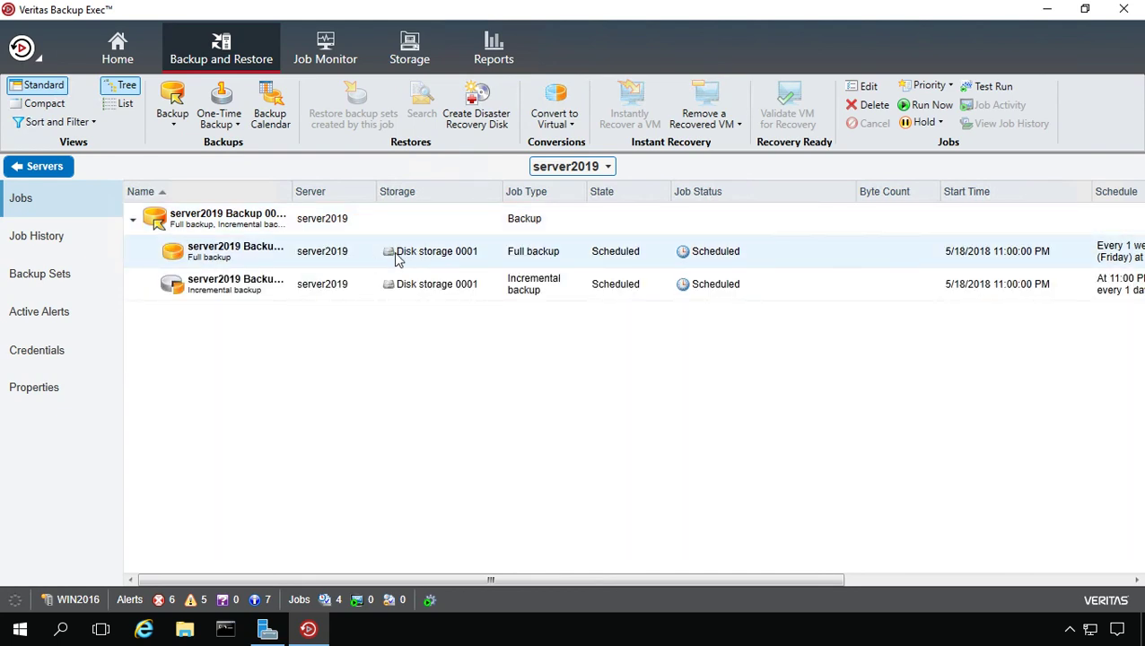
double_click(440, 252)
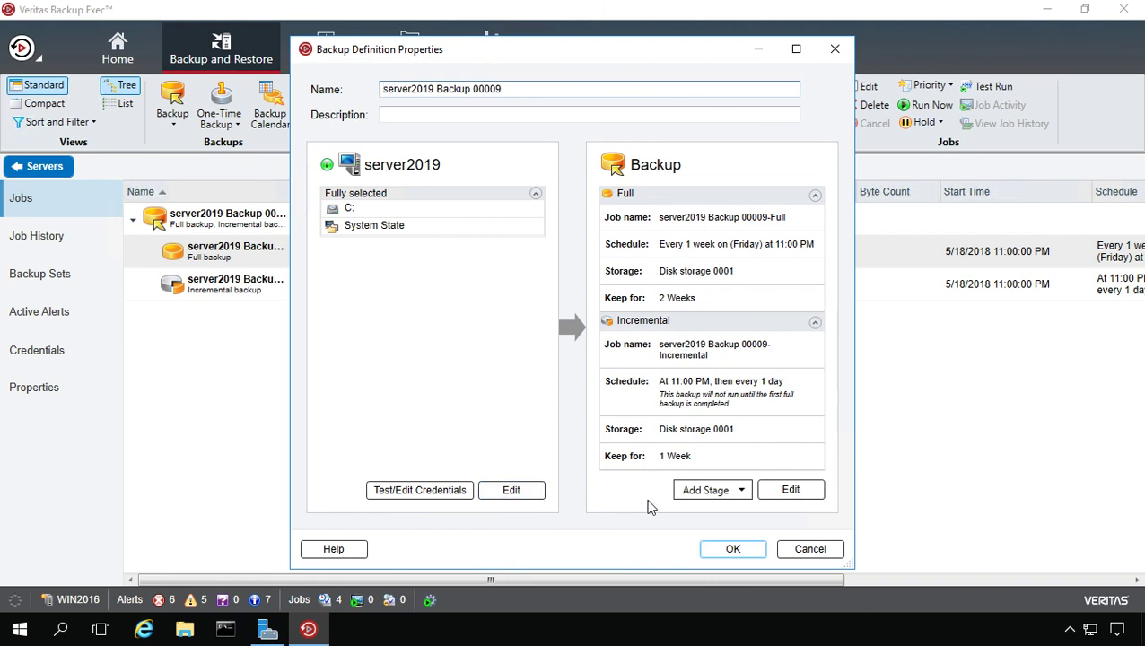
click(814, 554)
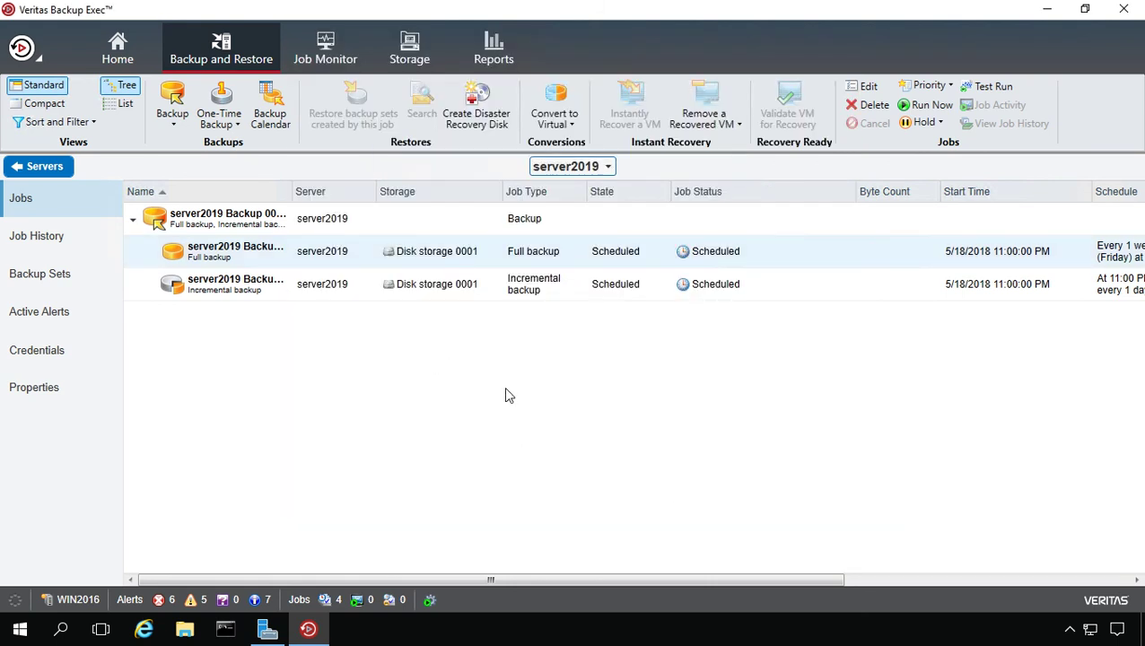
click(49, 173)
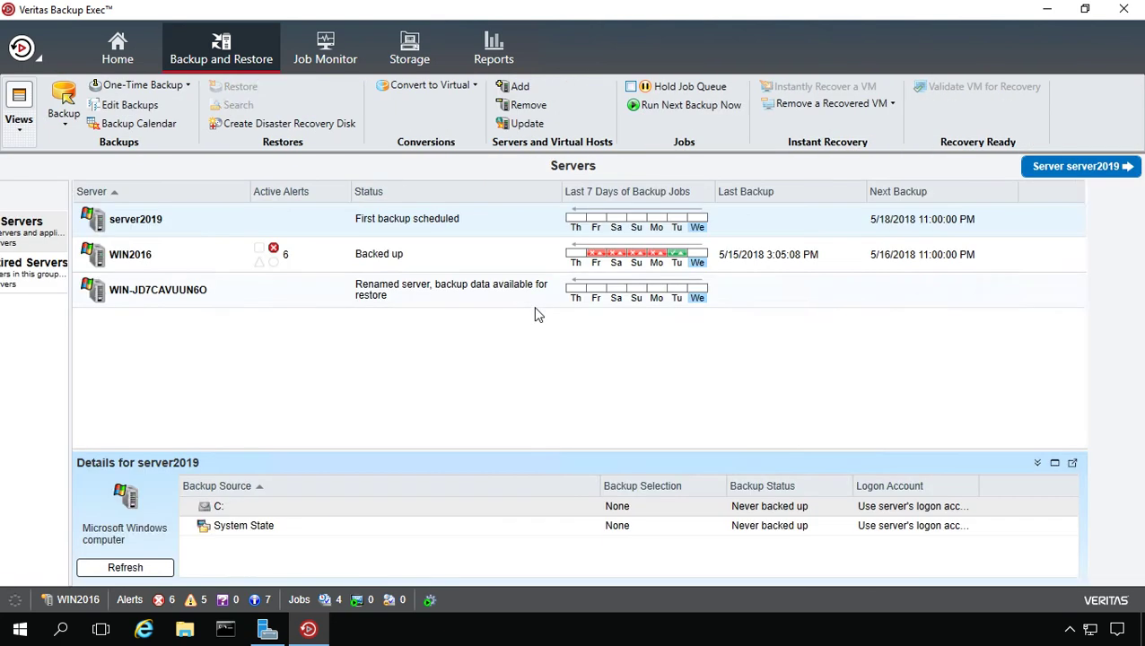